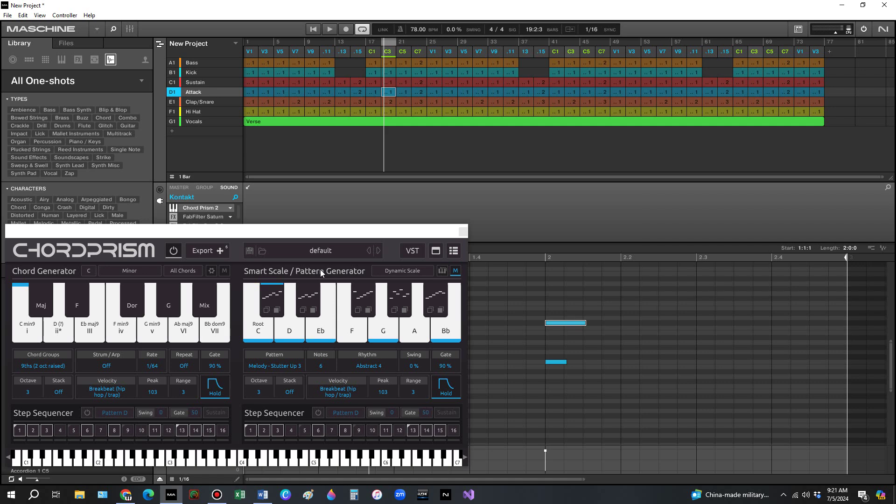
- Try the Melody - Return Up 1 and Melody - Converge Up 1 patterns in the Pattern Generator
click(275, 366)
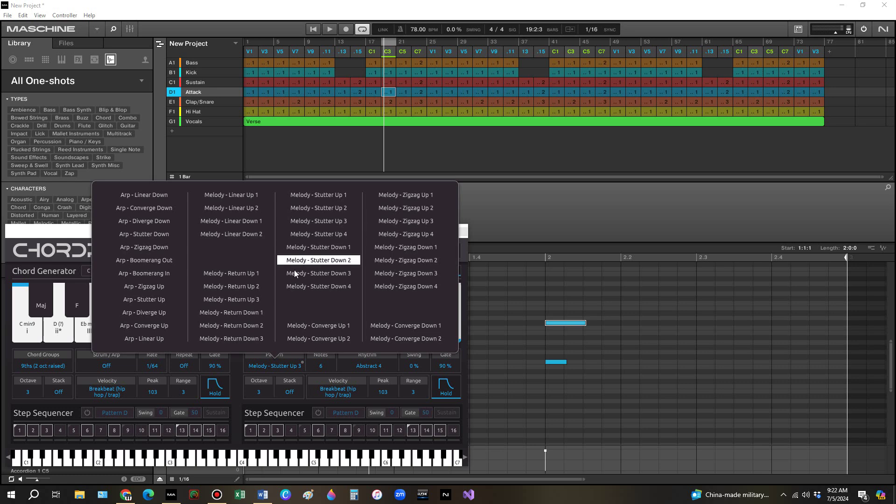
click(239, 274)
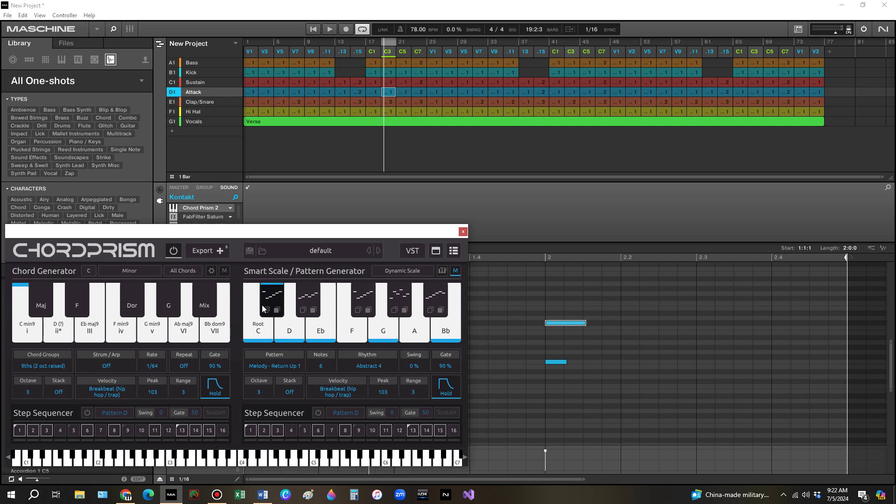
click(283, 365)
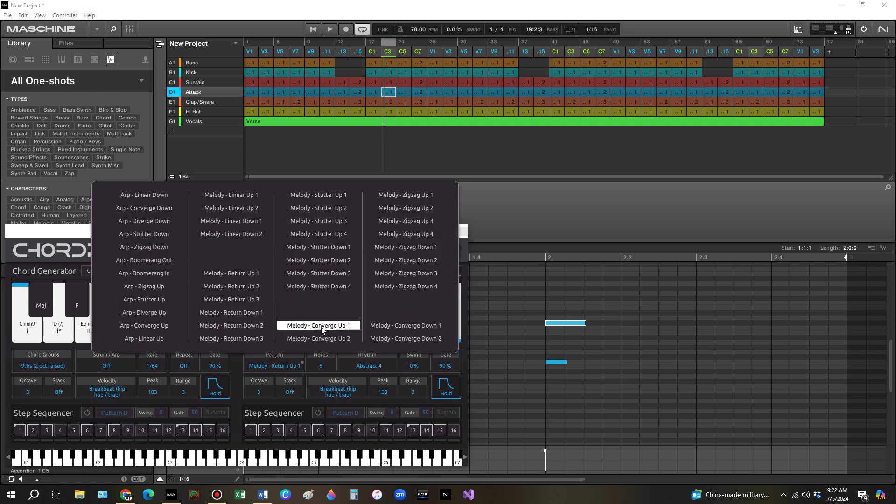
click(318, 324)
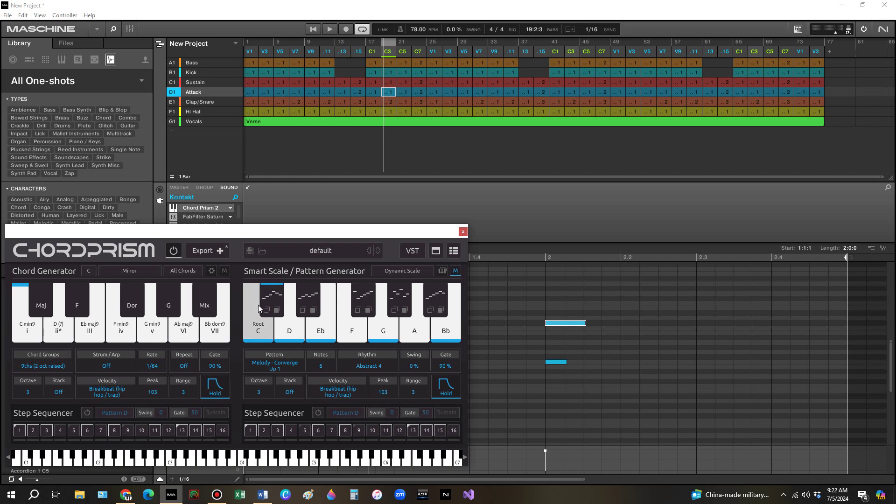
- Look over the available patterns and switch the Pattern Generator to Arp - Boomerang Out
click(279, 363)
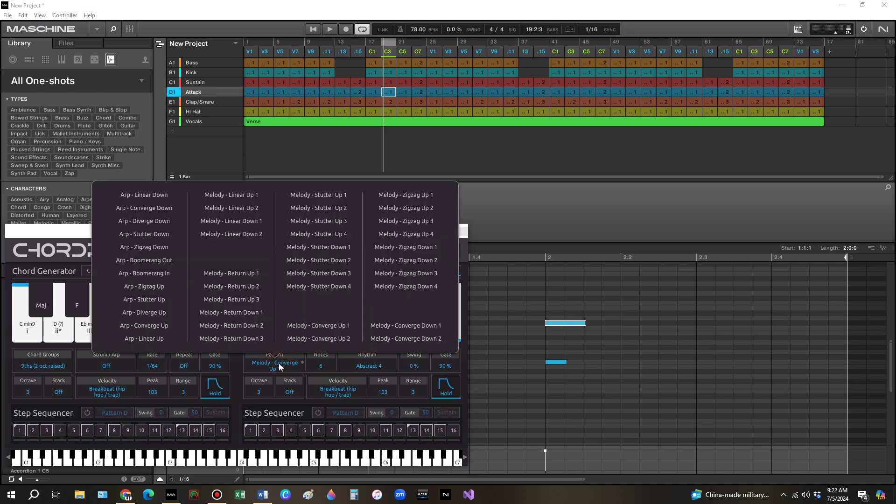
click(279, 363)
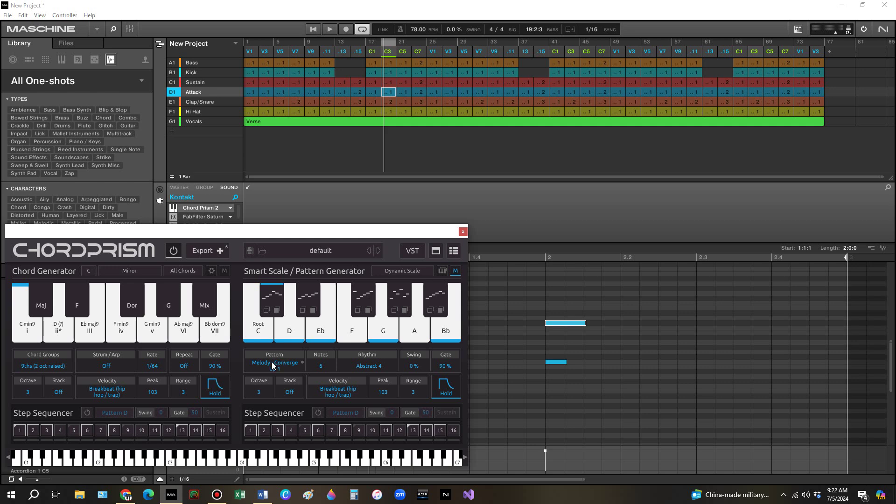
click(273, 364)
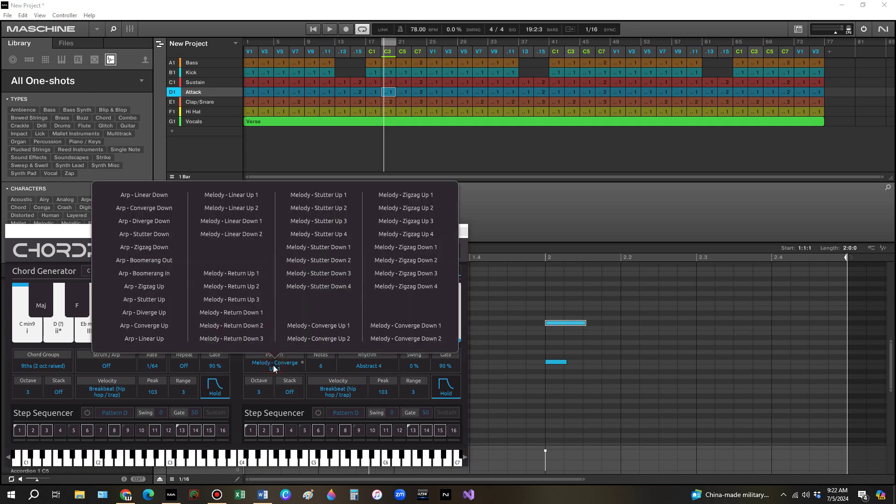
click(273, 365)
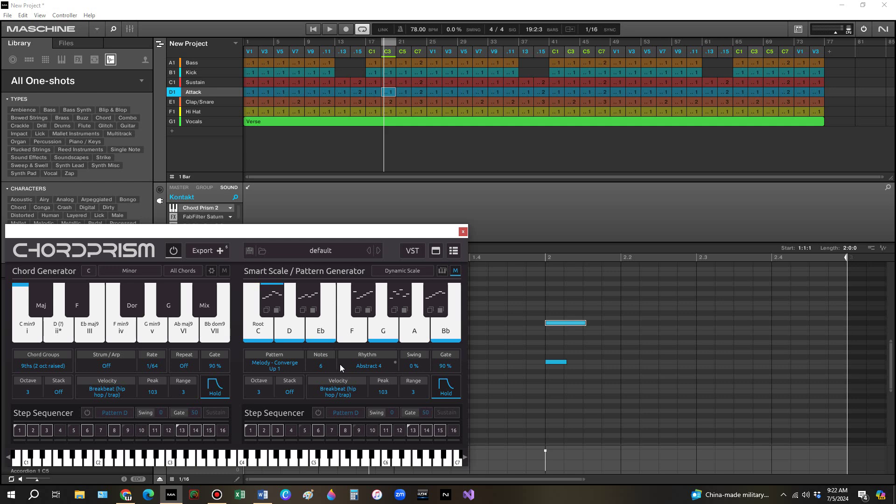
click(276, 365)
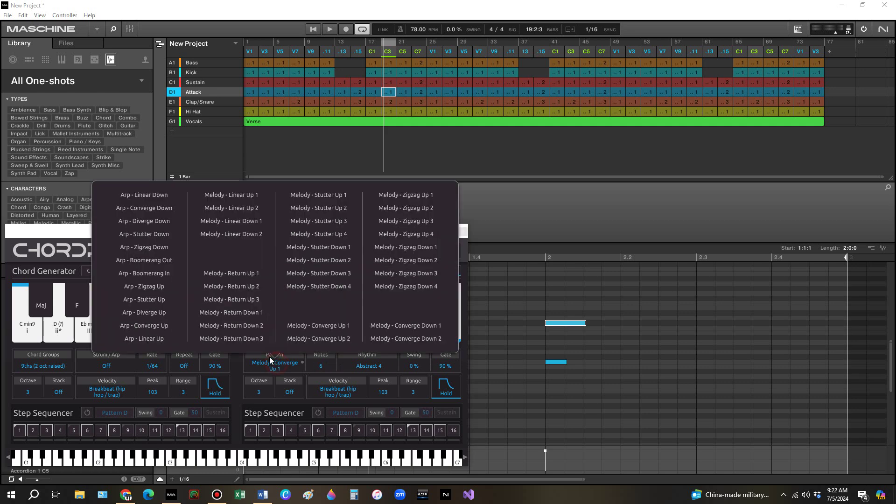
click(146, 261)
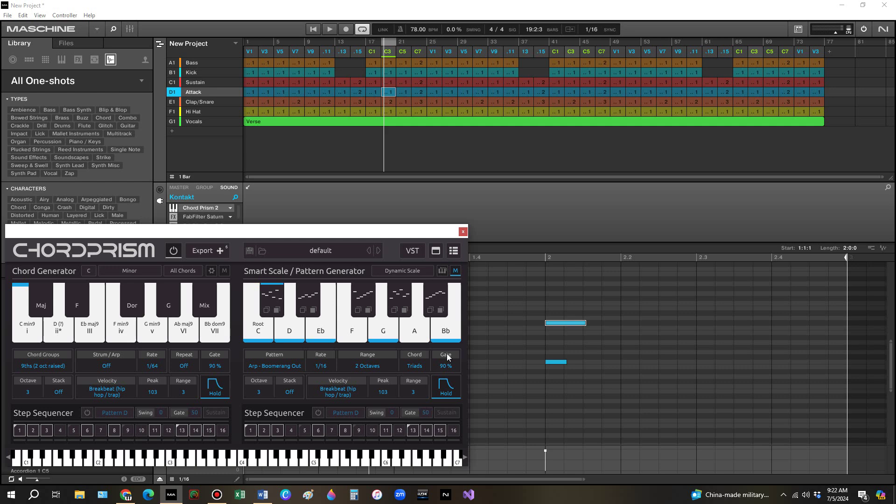
- Set the Pattern Generator to Melody - Return Up 1 with 5 notes, and look over the rhythm choices
click(281, 362)
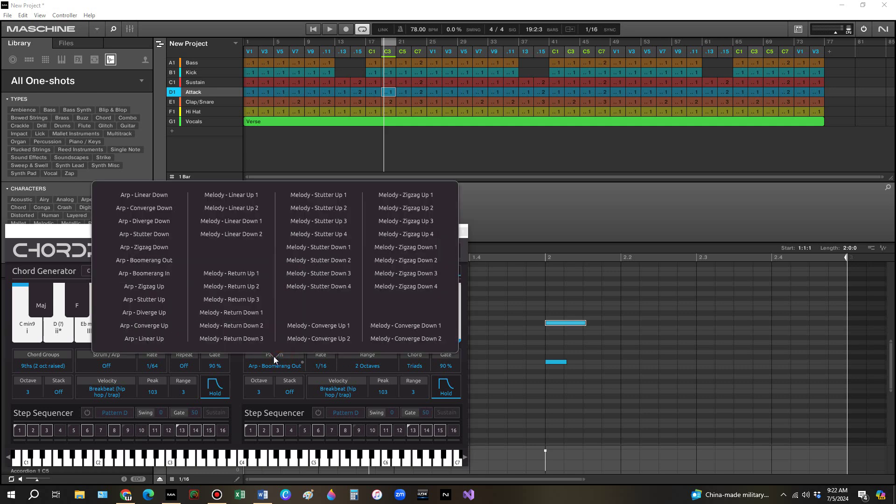
click(225, 277)
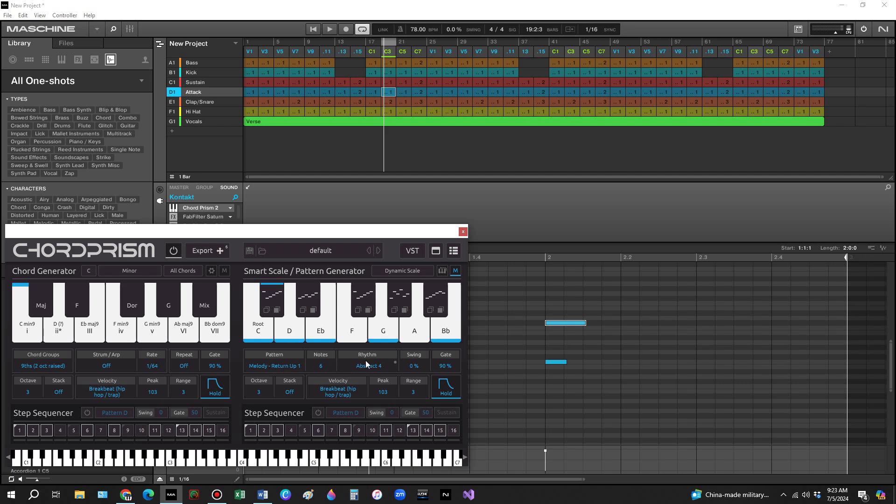
drag(327, 367, 347, 332)
drag(359, 296, 332, 371)
click(373, 366)
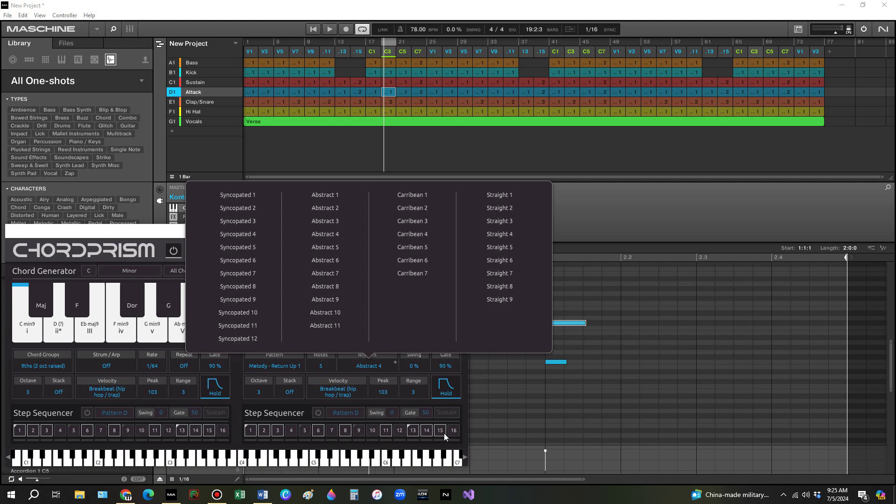
click(154, 235)
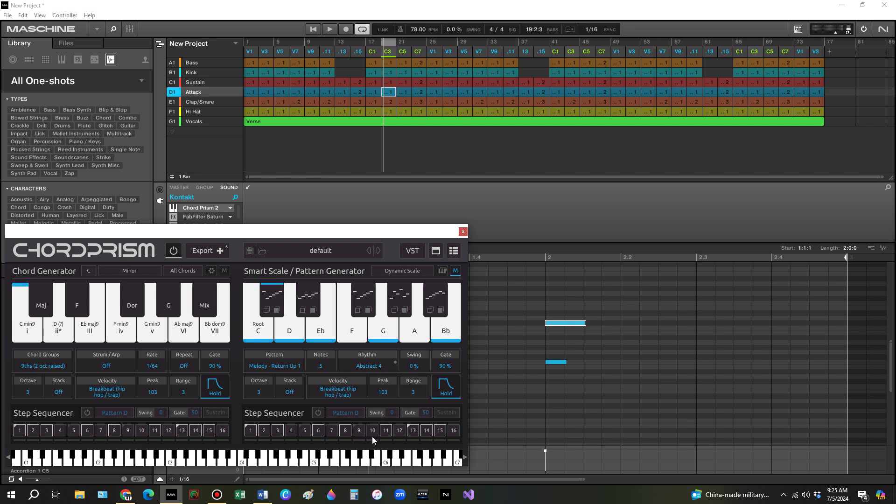
- Enable the Pattern Generator's step sequencer and leave only steps 1, 4 and 8 active
click(318, 413)
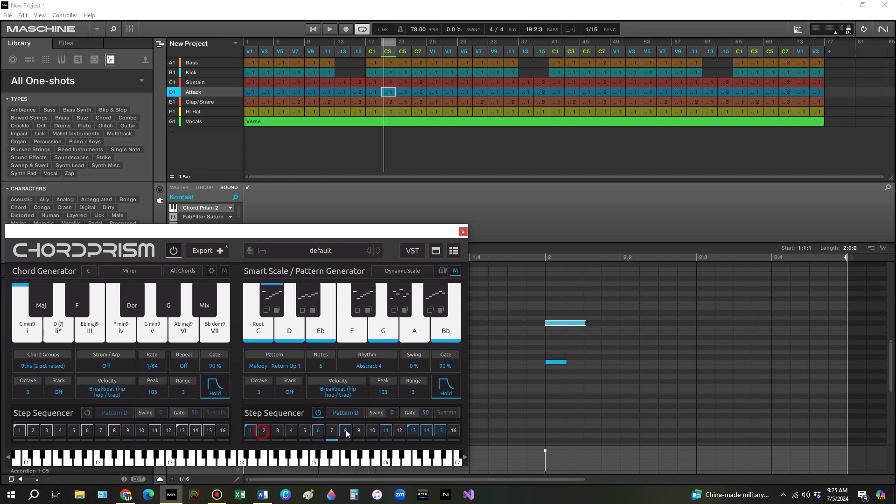
click(294, 430)
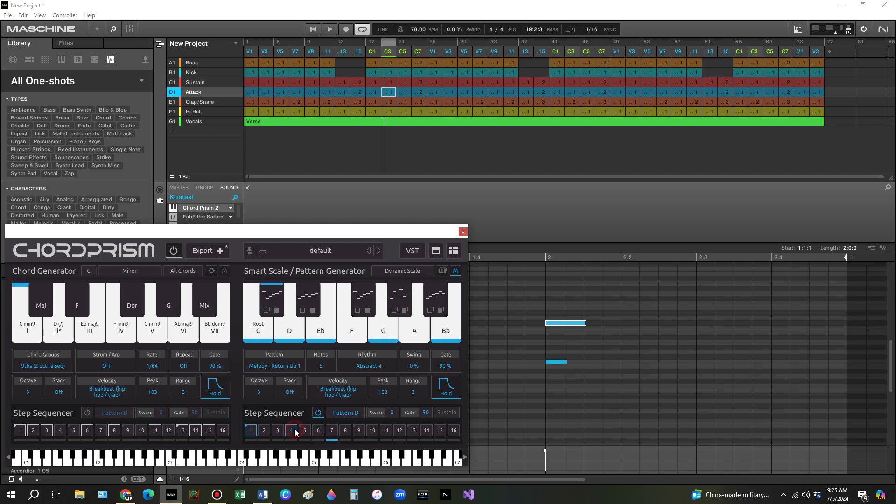
click(345, 431)
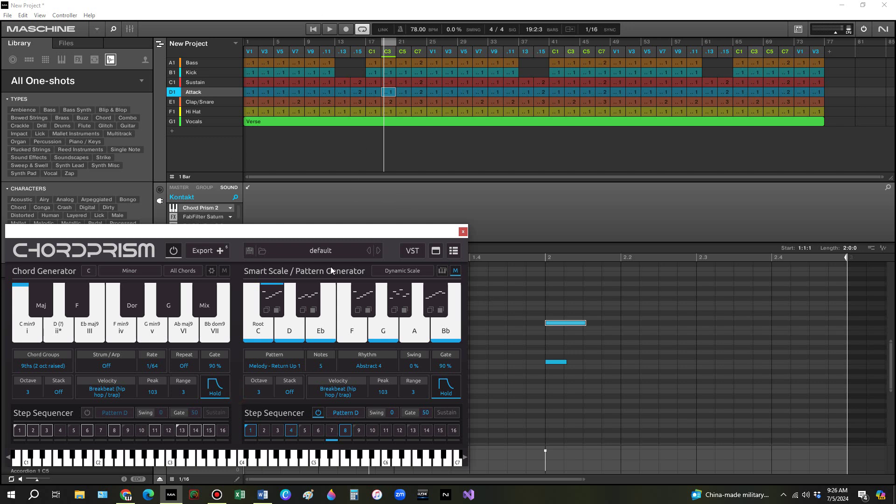
- Play the loop from its start with the Chord Generator muted and the Pattern Generator unmuted
mouse_move(249, 236)
mouse_down()
mouse_move(250, 427)
mouse_move(270, 219)
mouse_move(260, 230)
mouse_up()
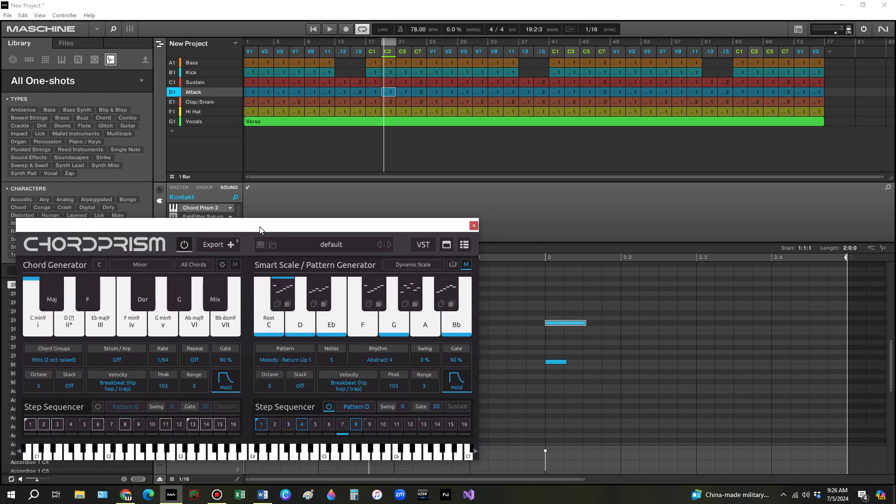
click(313, 29)
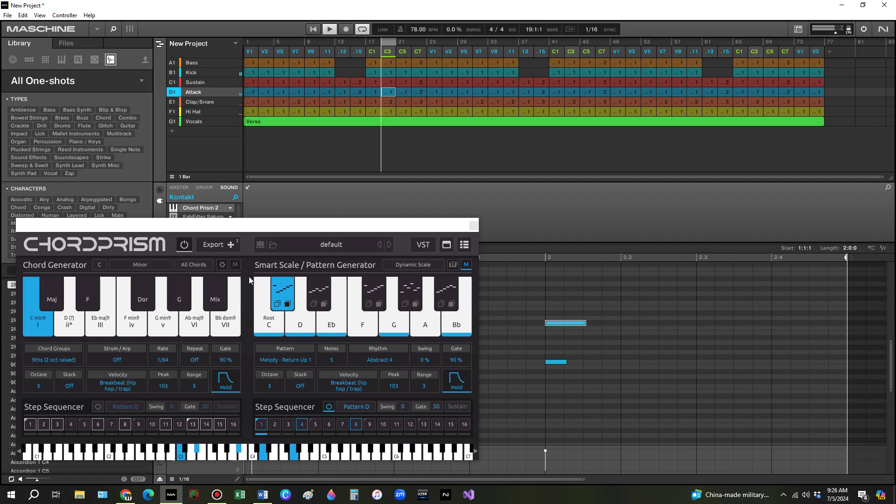
click(236, 264)
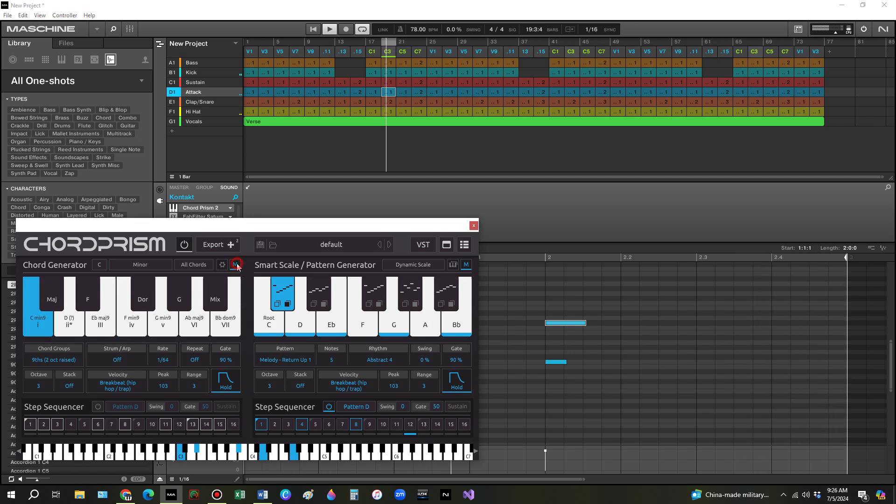
click(466, 264)
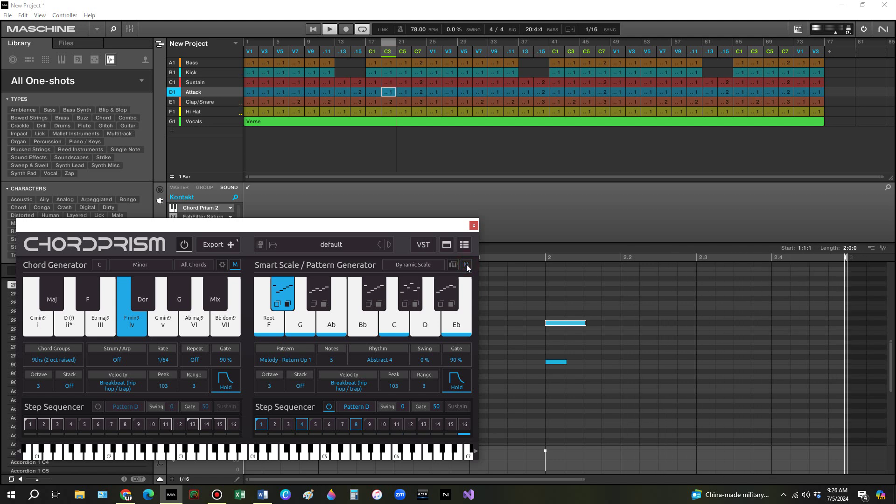
- Turn off the Pattern Generator's step sequencer and set the rhythm to Abstract 8
click(328, 406)
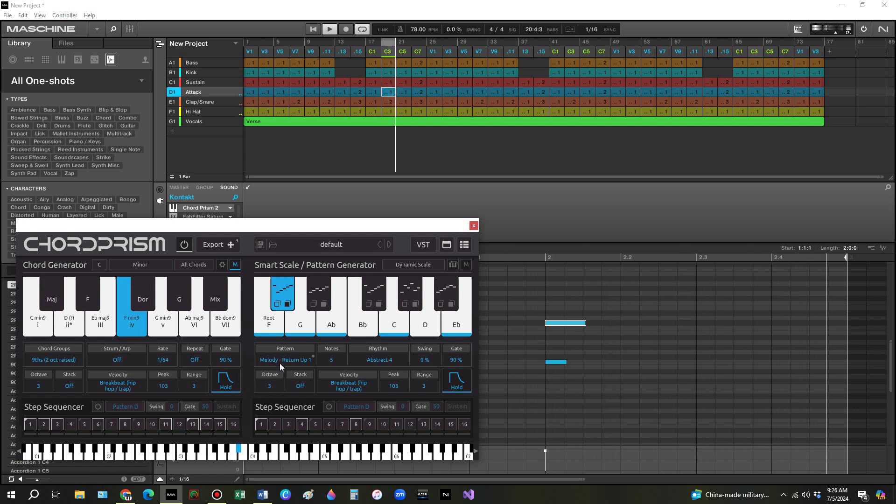
click(374, 361)
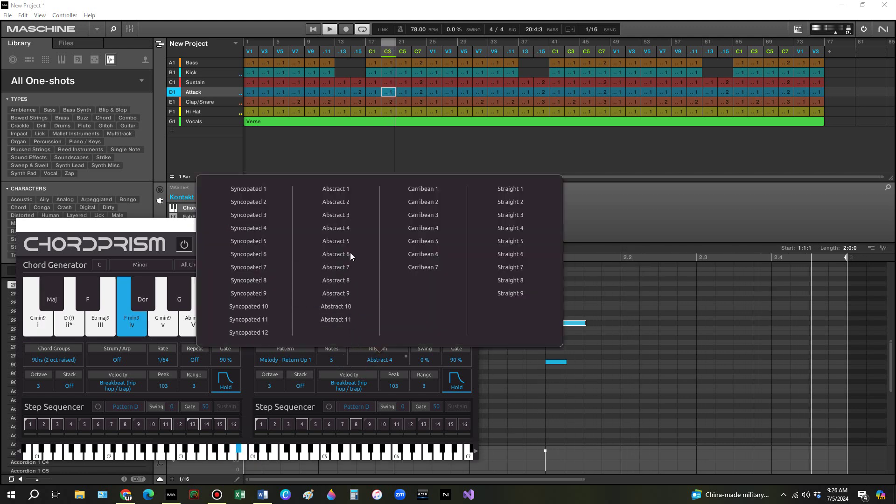
click(351, 280)
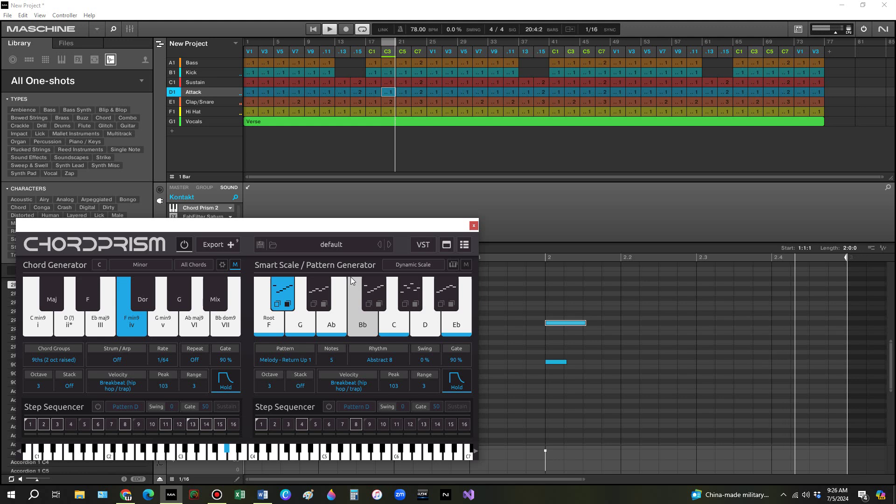
- Try the Straight 5 and Syncopated 8 rhythms in the Pattern Generator during playback
click(379, 361)
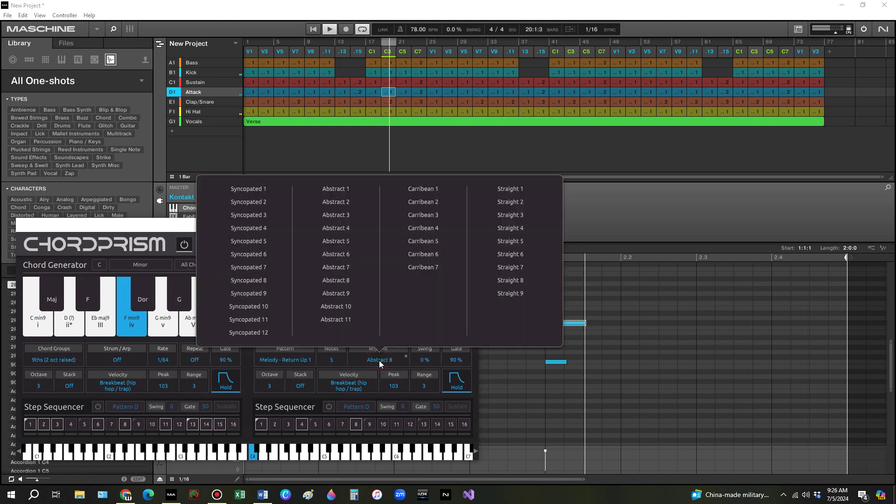
click(514, 241)
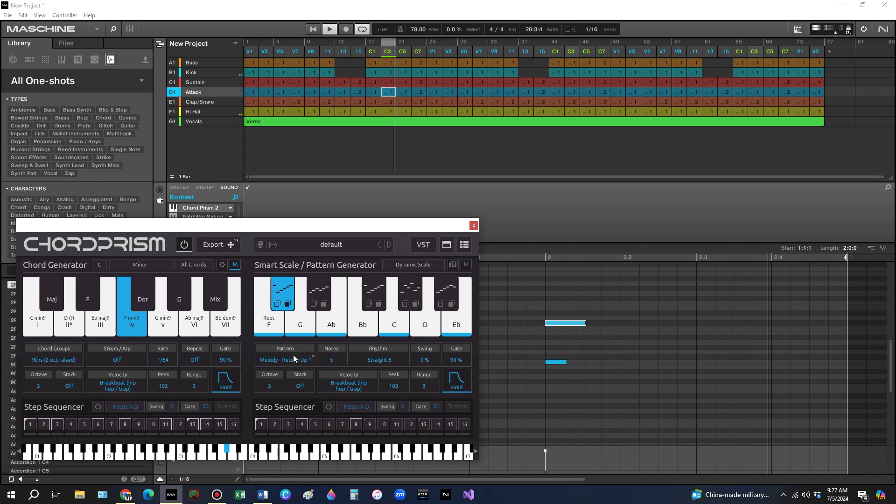
click(386, 359)
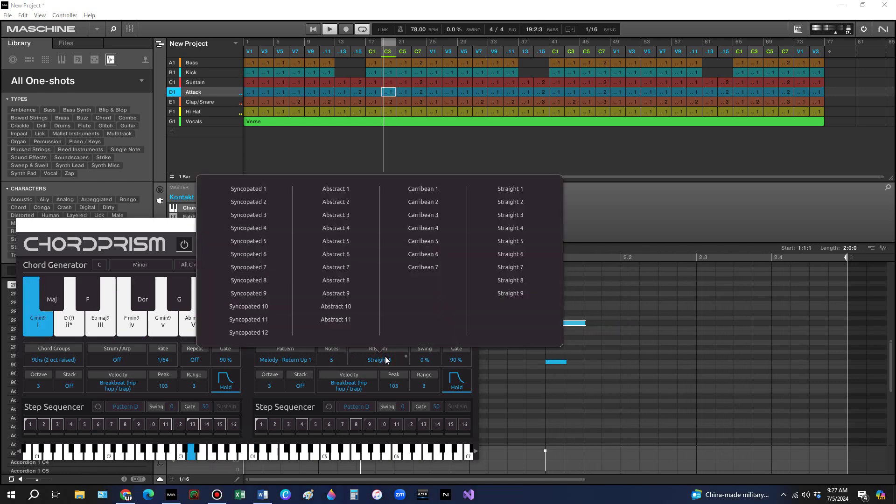
click(248, 281)
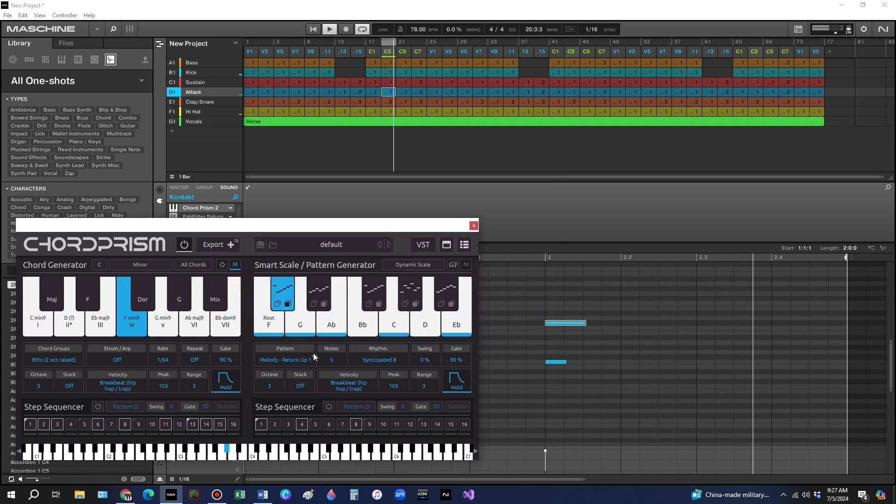
- Set the Pattern Generator's rhythm to Carribean 3 and its pattern to Melody - Zigzag Up 1
click(380, 361)
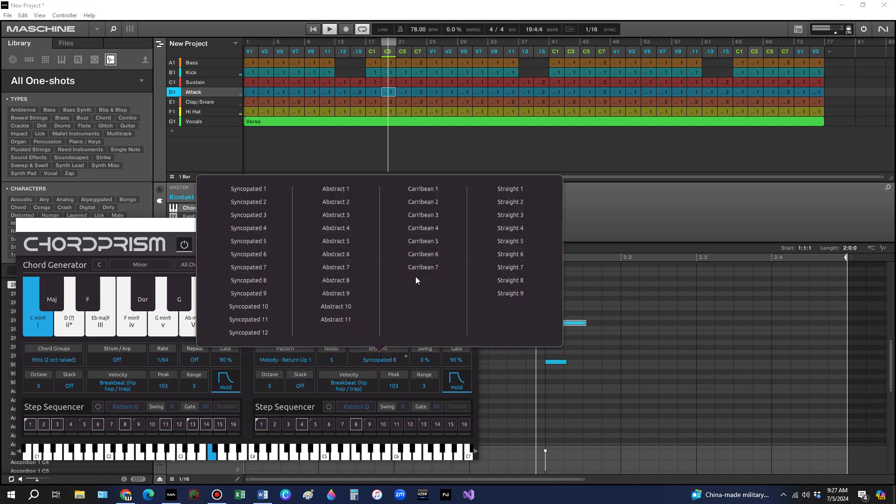
click(430, 216)
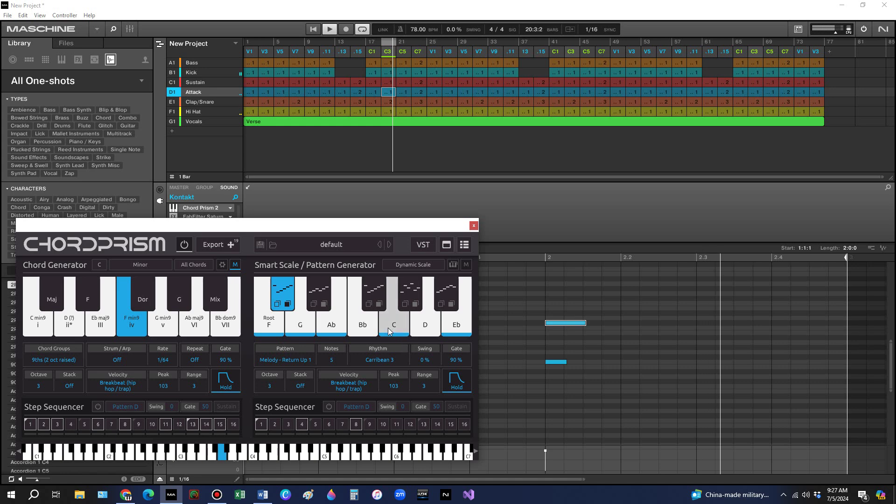
click(287, 360)
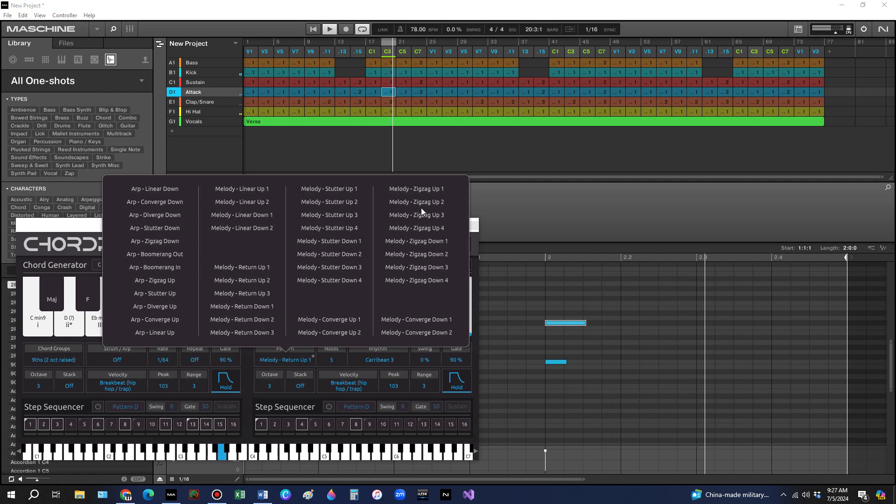
click(432, 191)
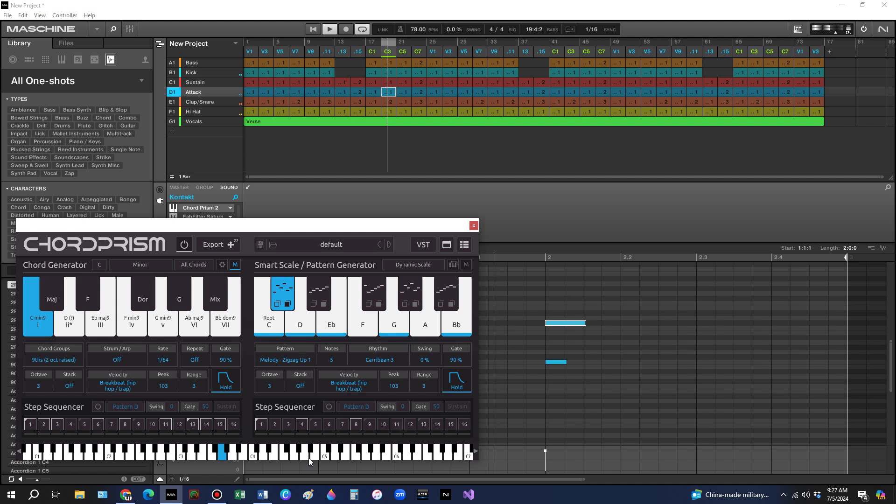
- Raise the Pattern Generator's number of notes to 10
scroll(334, 362, up, 2)
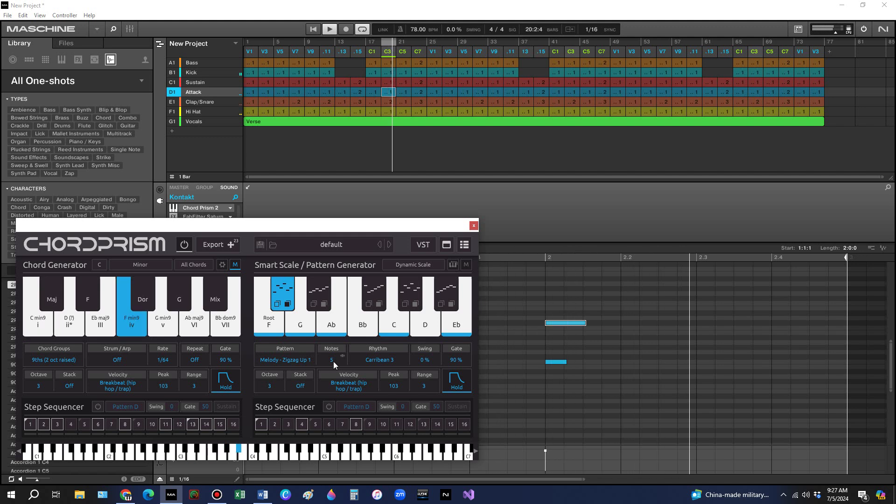
scroll(333, 361, up, 1)
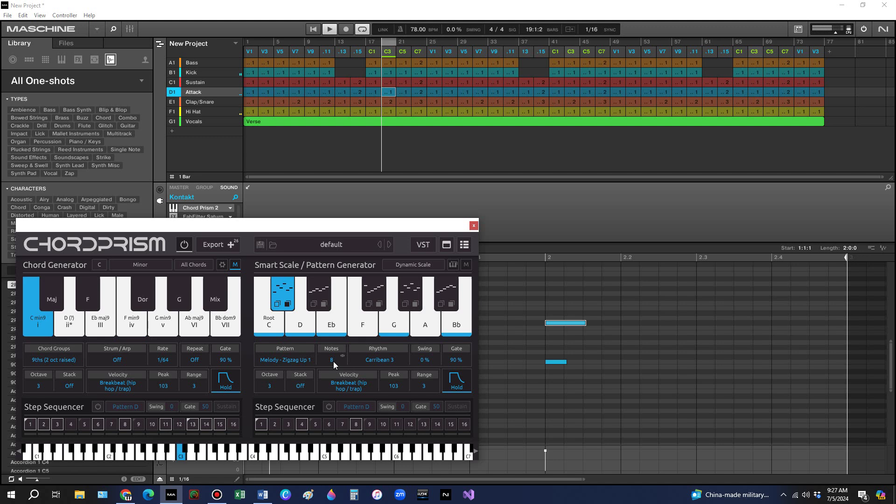
scroll(333, 362, up, 2)
- Try the Melody - Stutter Up 1 and Melody - Converge Up 1 patterns in the Pattern Generator during playback
click(295, 360)
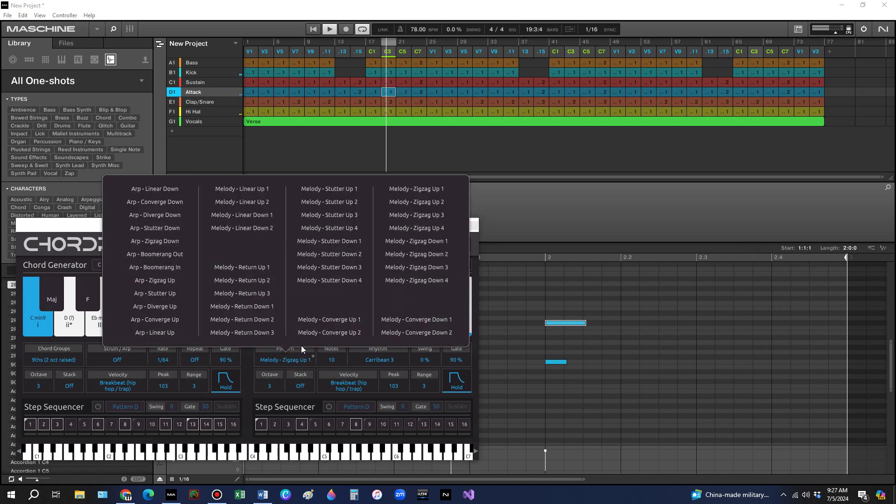
click(343, 190)
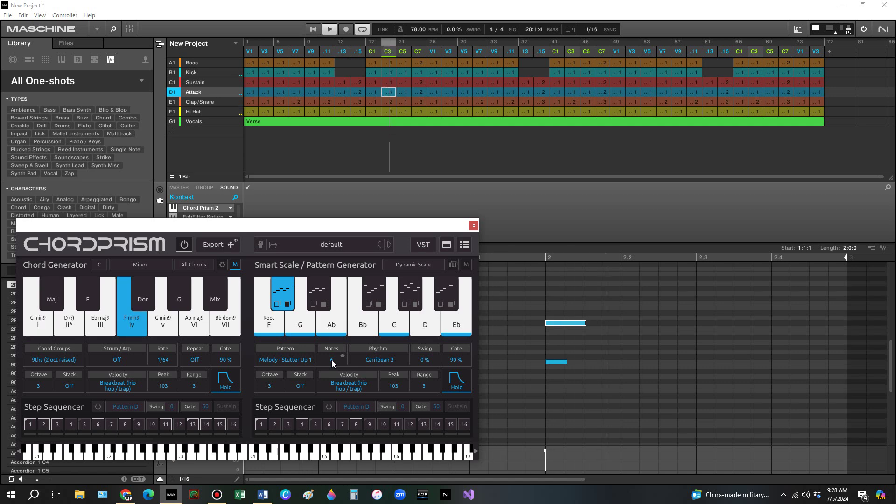
click(295, 360)
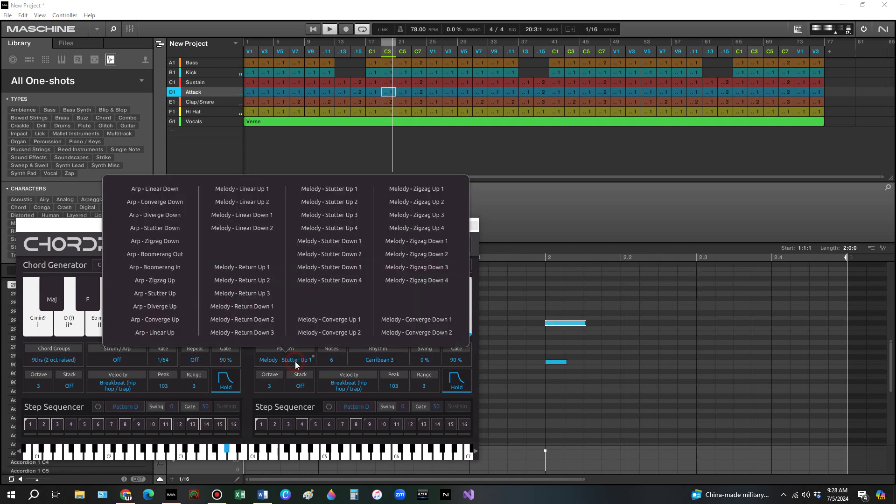
click(328, 320)
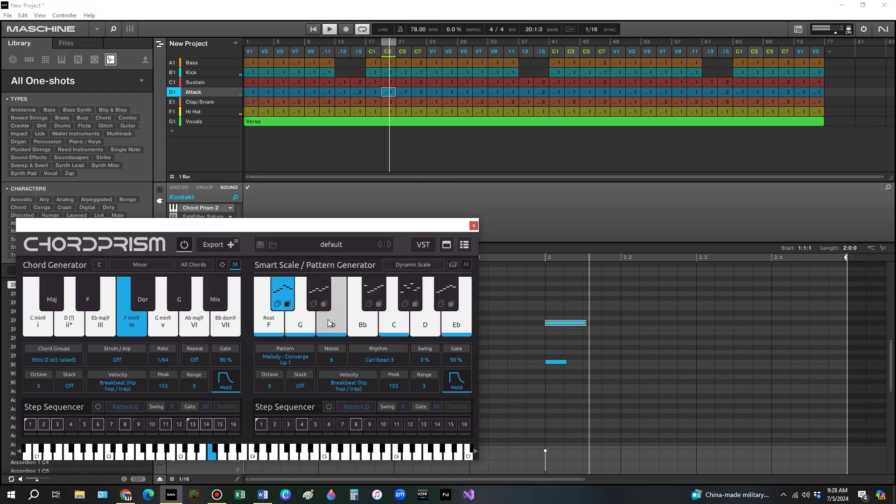
- Set the Pattern Generator's pattern to Melody - Linear Up 1 and stop playback
click(297, 360)
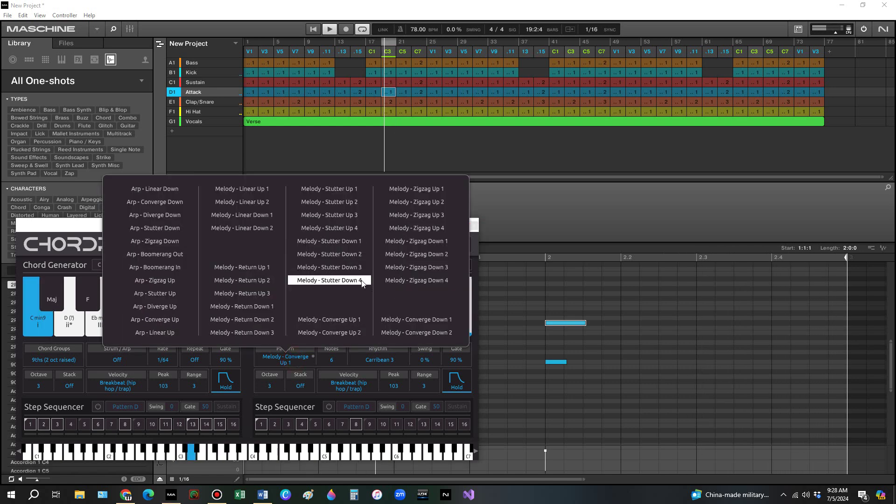
click(242, 189)
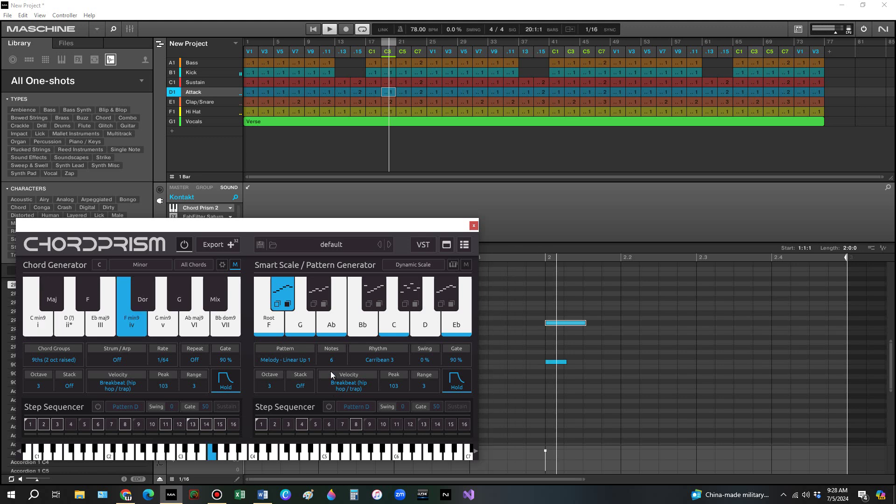
click(332, 29)
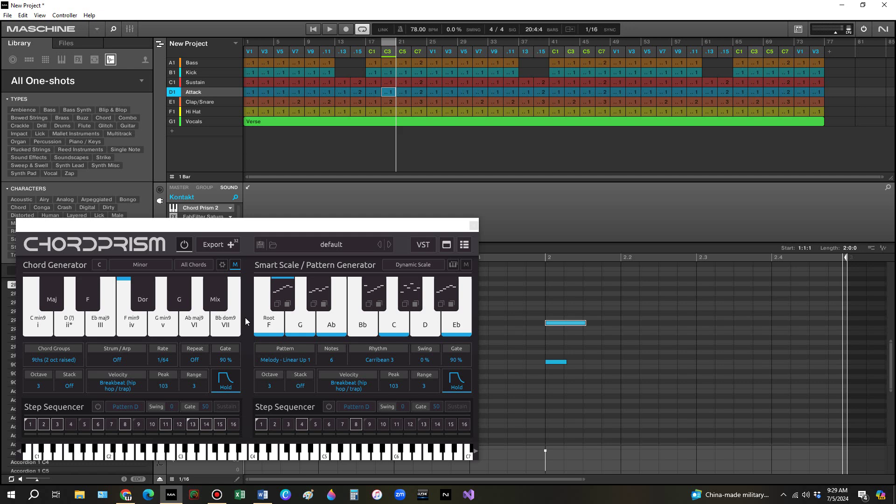
- Copy the first pattern key's pattern onto the second pattern key and end copying
click(281, 293)
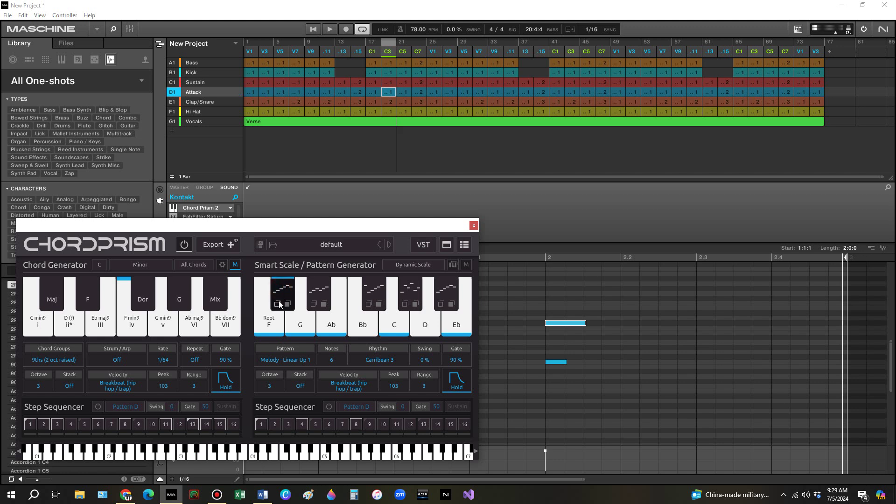
click(323, 306)
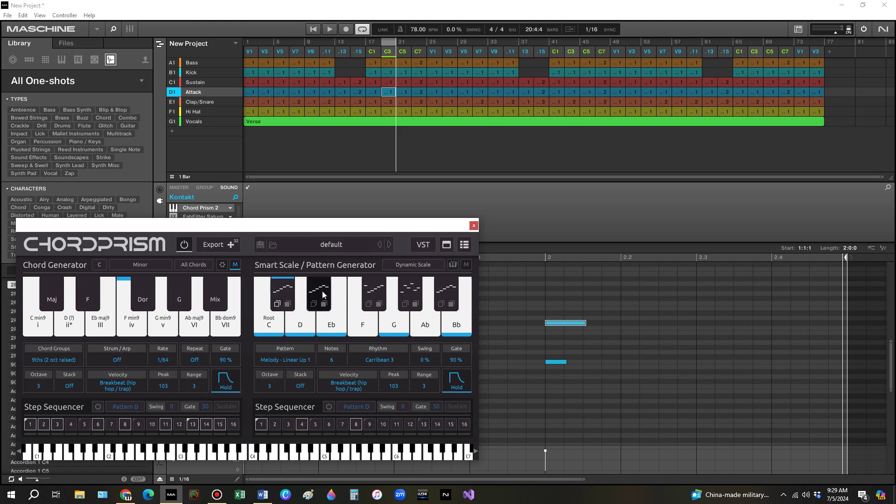
click(277, 304)
- Mute the Smart Scale / Pattern Generator and unmute the Chord Generator
click(466, 265)
click(235, 265)
- Try the Arp - Diverge Down, Strum - Alternate and Arp - Boomerang Out modes in the Chord Generator
click(116, 361)
click(116, 363)
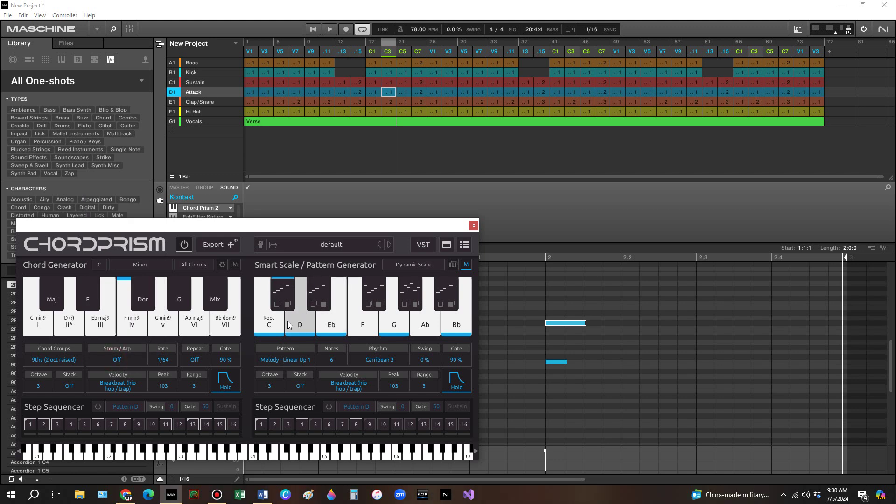
click(121, 360)
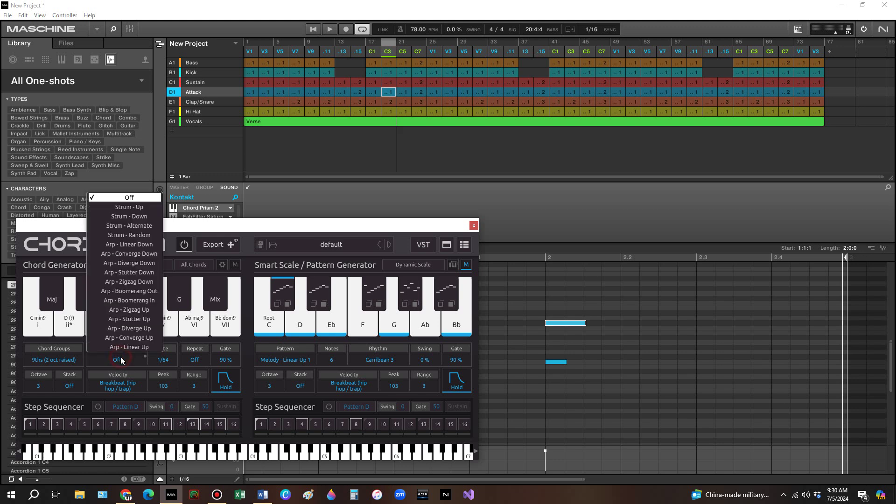
click(125, 263)
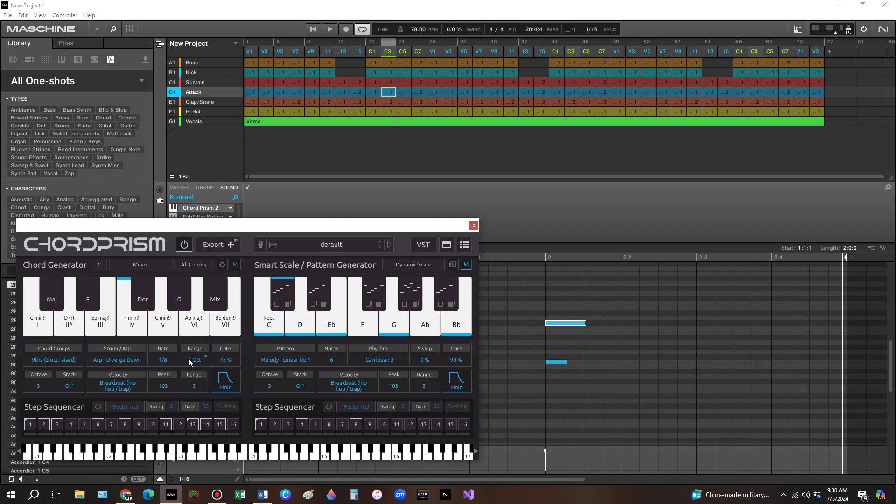
click(133, 361)
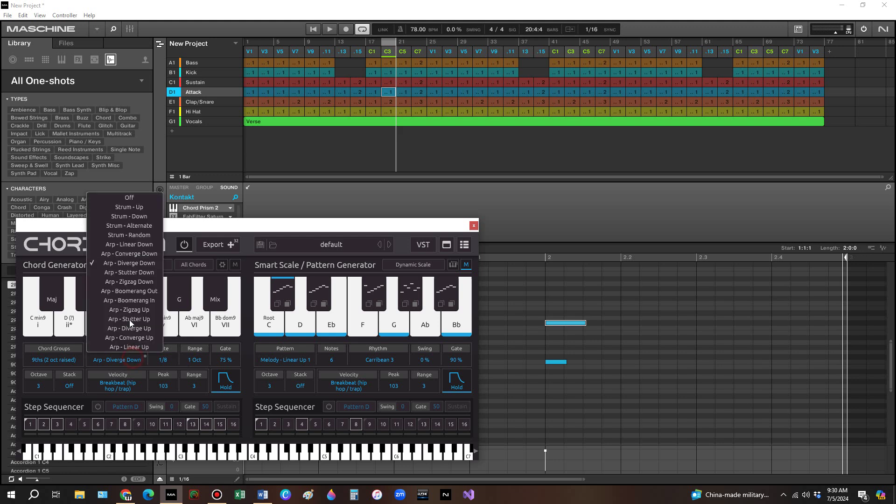
click(129, 225)
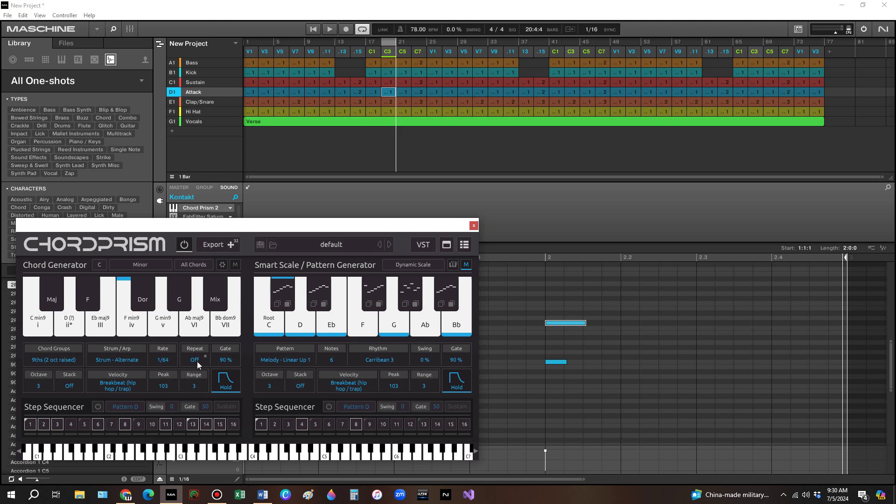
click(118, 360)
click(128, 293)
- Open the C min9 chord's note settings and set step 5's octave to +2, followed by 0
click(221, 264)
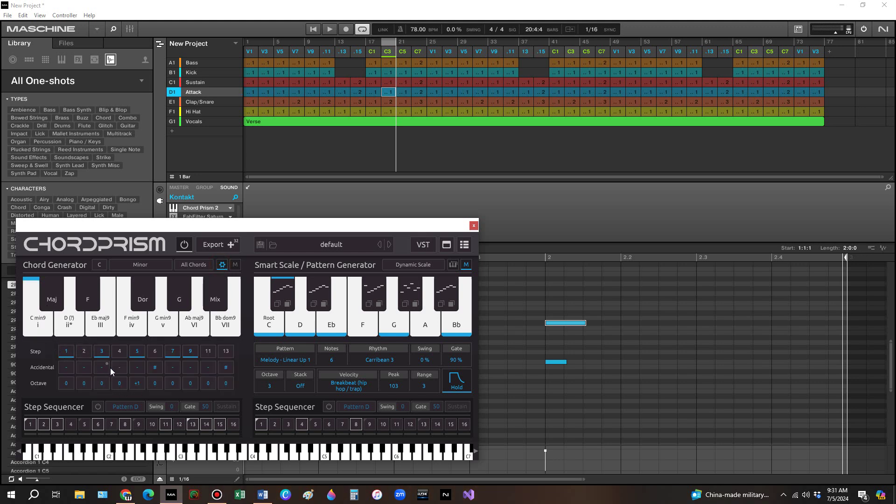
click(138, 384)
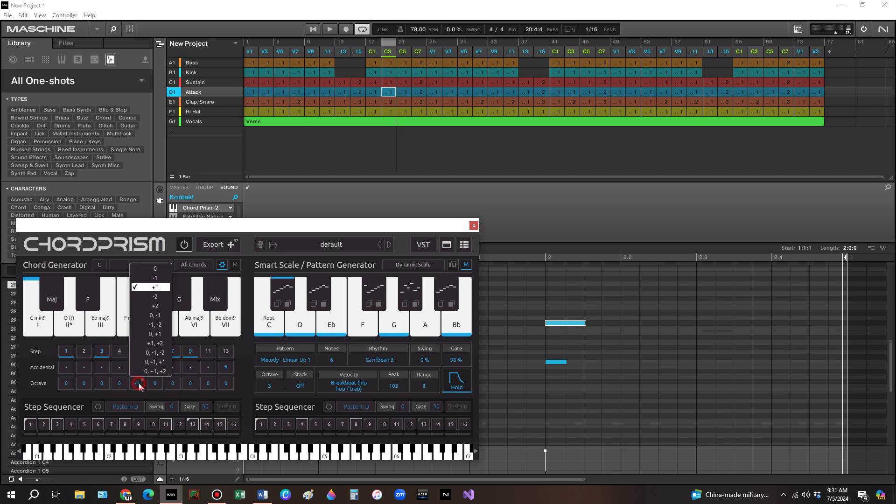
click(158, 307)
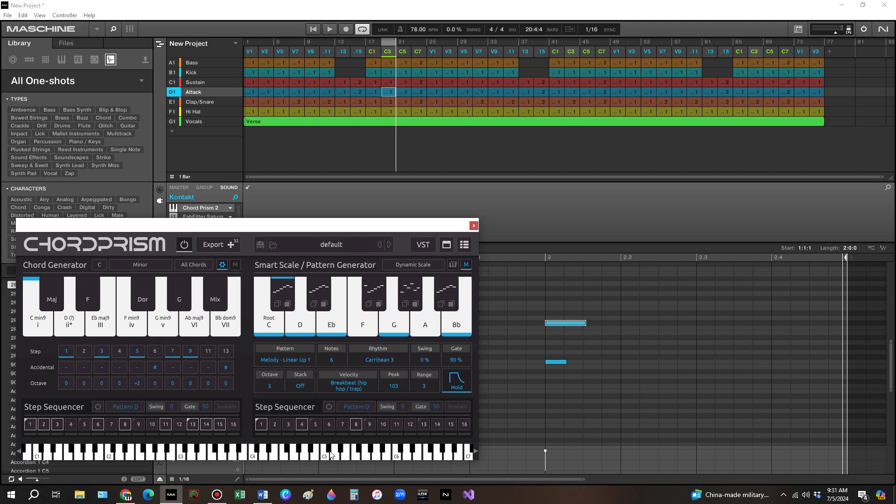
click(137, 383)
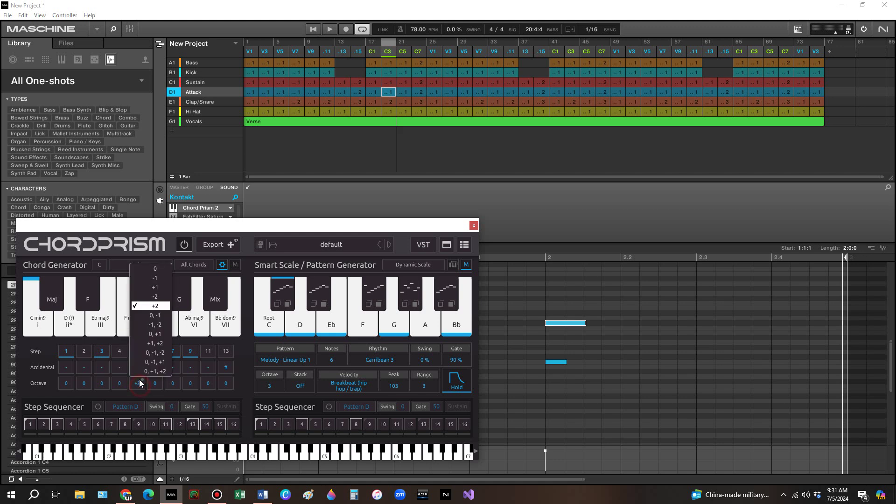
click(156, 269)
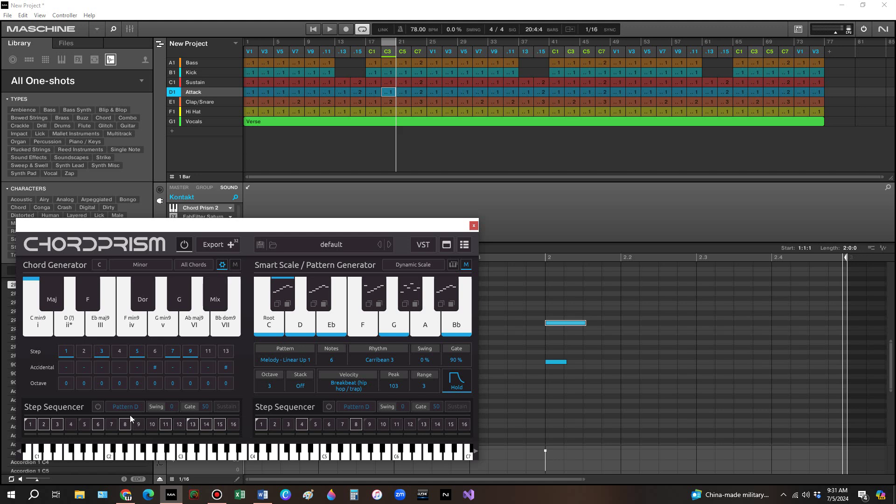
click(138, 383)
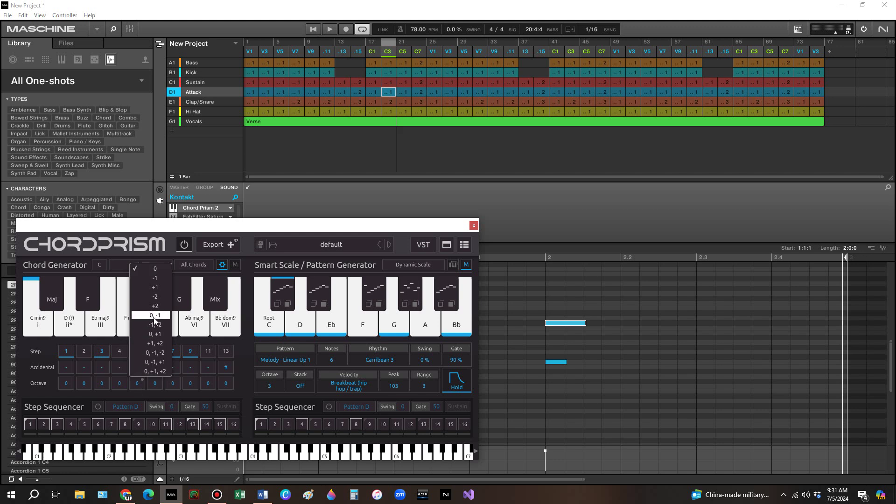
click(156, 270)
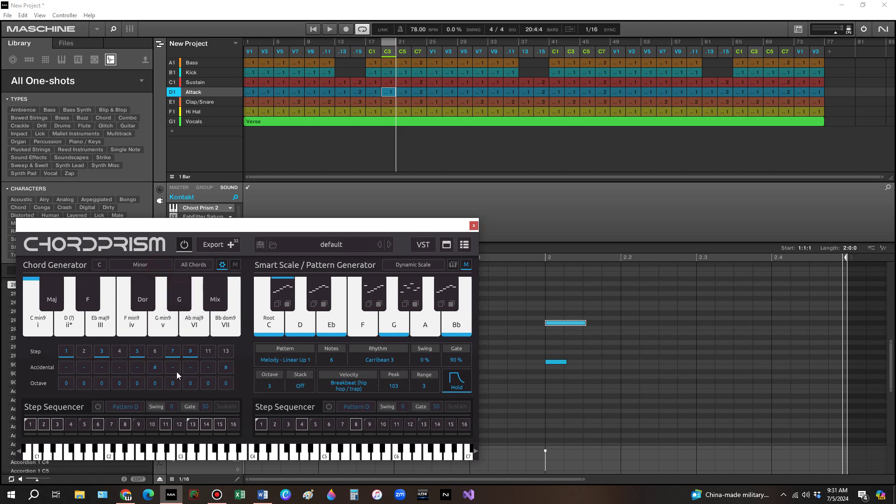
- Set the C min9 chord's step 1 octave to 0, -1, +1 and turn off the Chord Generator's Strum / Arp
click(67, 383)
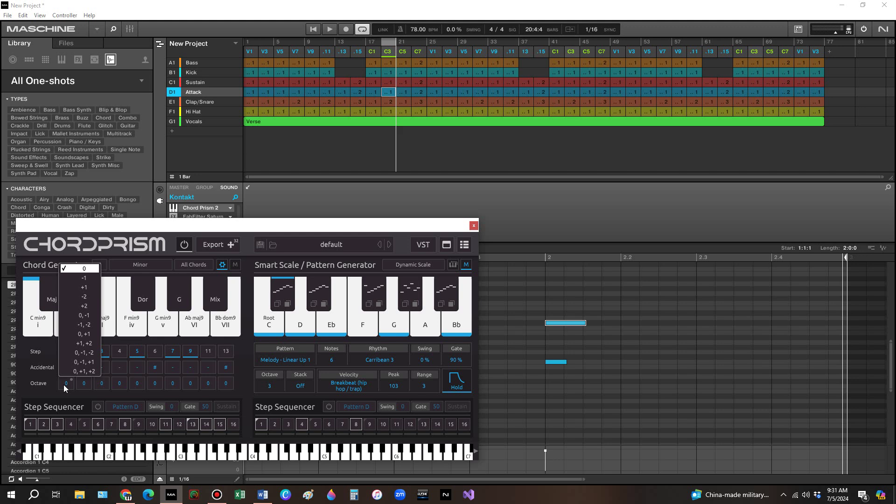
click(84, 362)
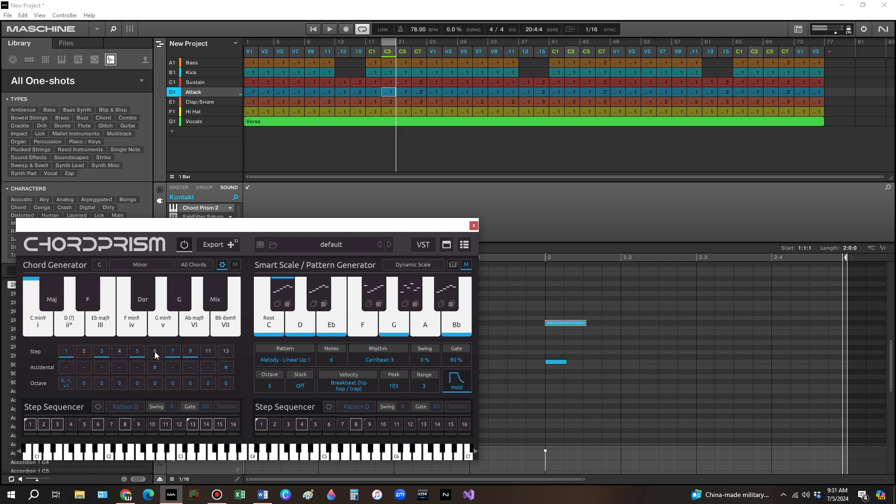
click(222, 265)
click(125, 356)
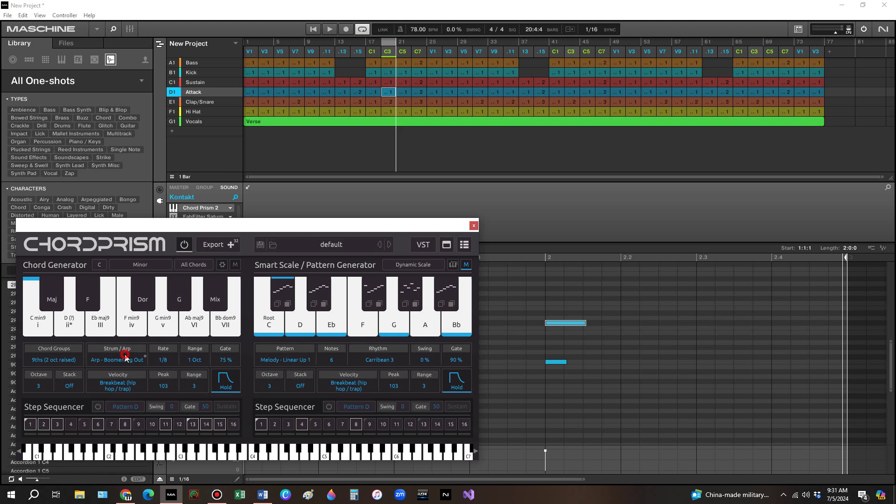
click(124, 198)
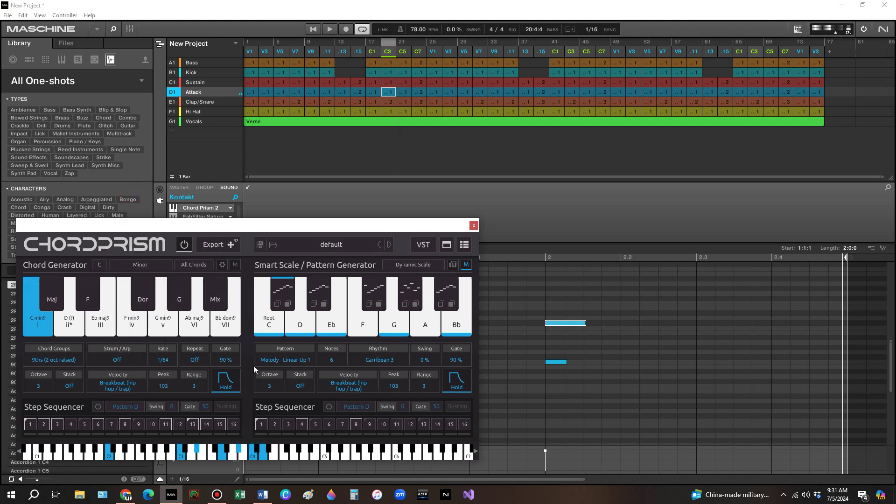
- Reopen the C min9 chord's note settings and reset step 1's octave to 0, followed by the doubled 0, -1 option
click(222, 264)
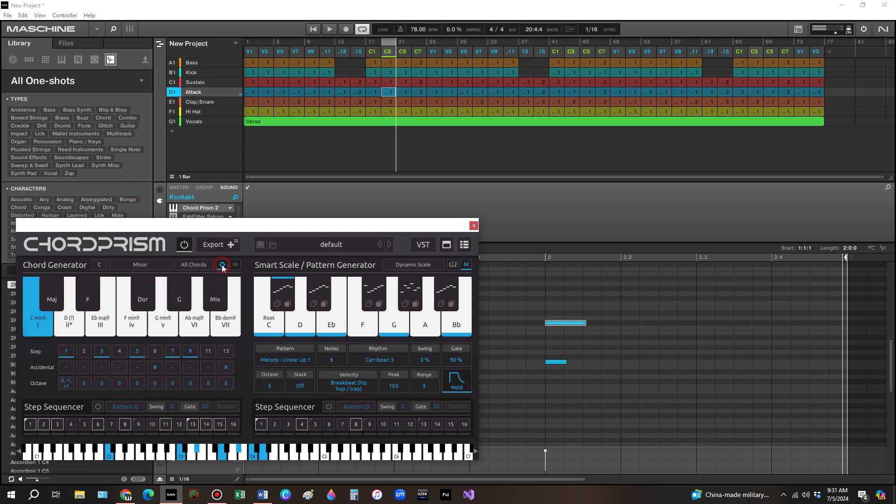
click(68, 383)
click(84, 271)
click(66, 383)
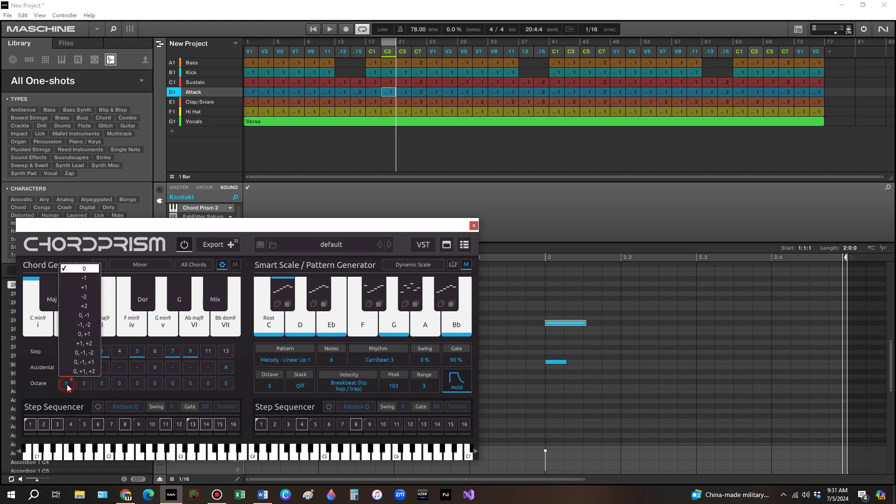
click(85, 316)
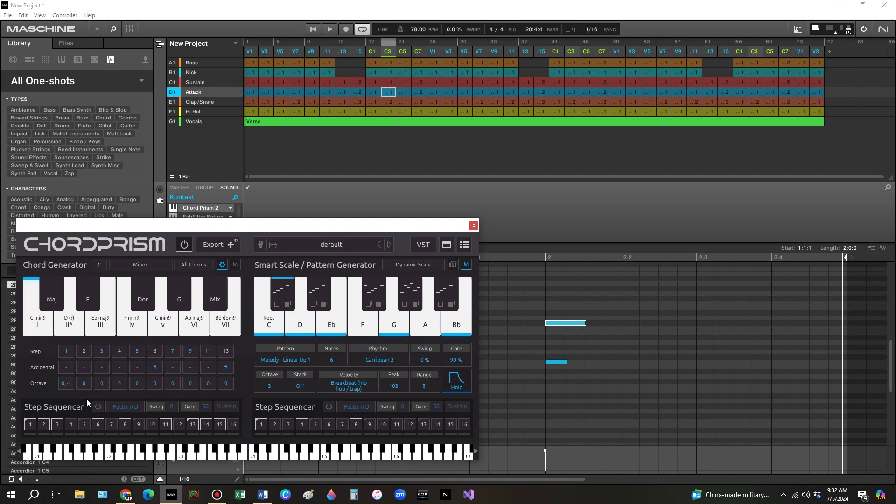
- Remove steps 7 and 9 from the C chord and set step 1's octave to 0, -1, +1
click(172, 351)
click(190, 351)
click(69, 382)
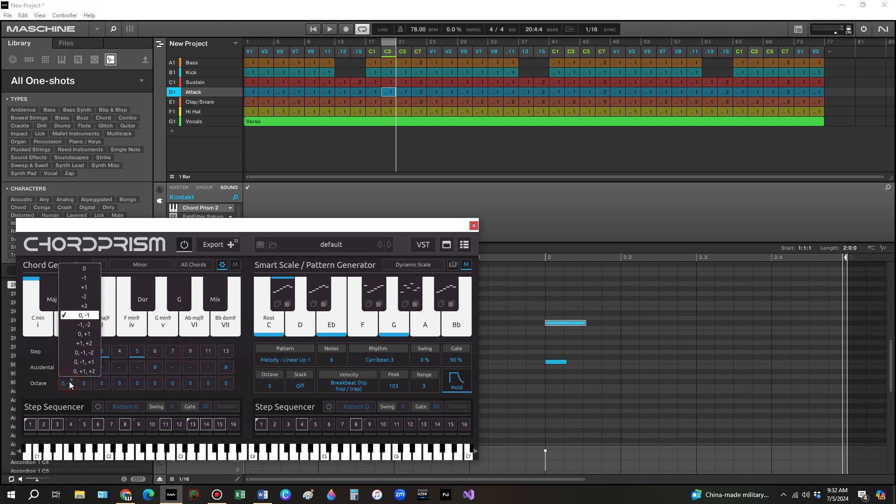
click(84, 363)
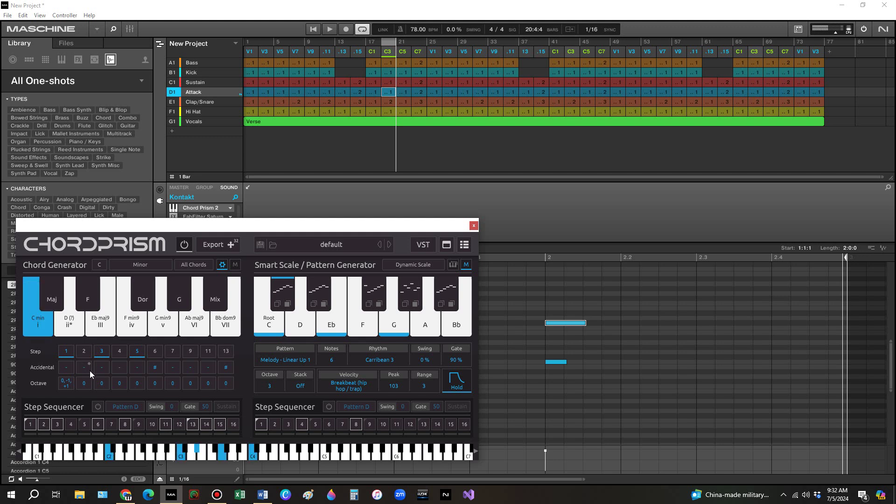
- Reset the C min chord's step 1 octave to 0 and close the chord's note settings
click(67, 385)
click(85, 269)
click(66, 384)
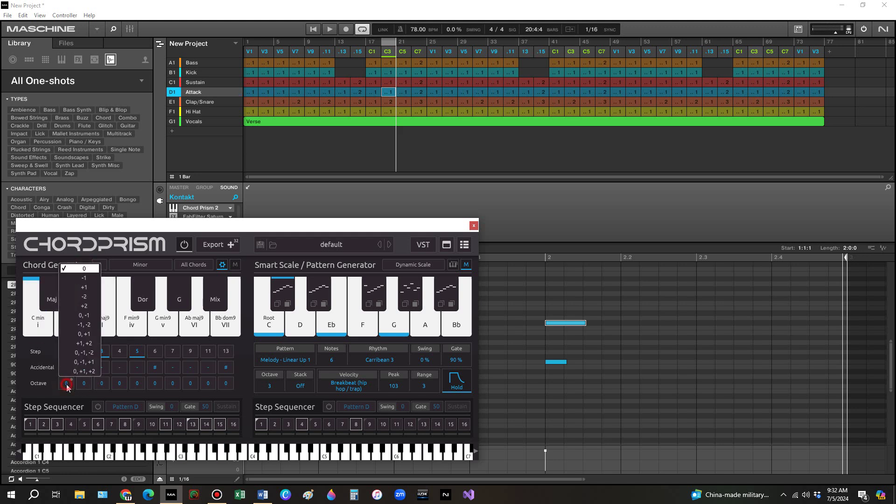
click(66, 385)
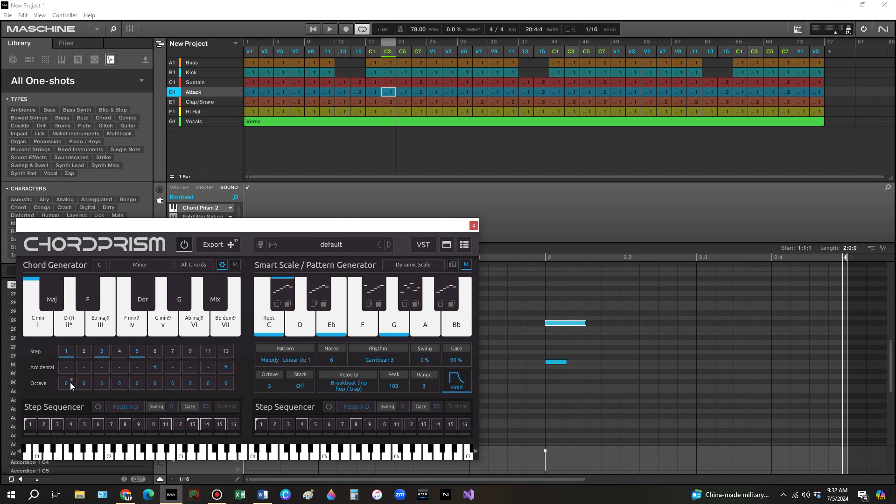
click(223, 265)
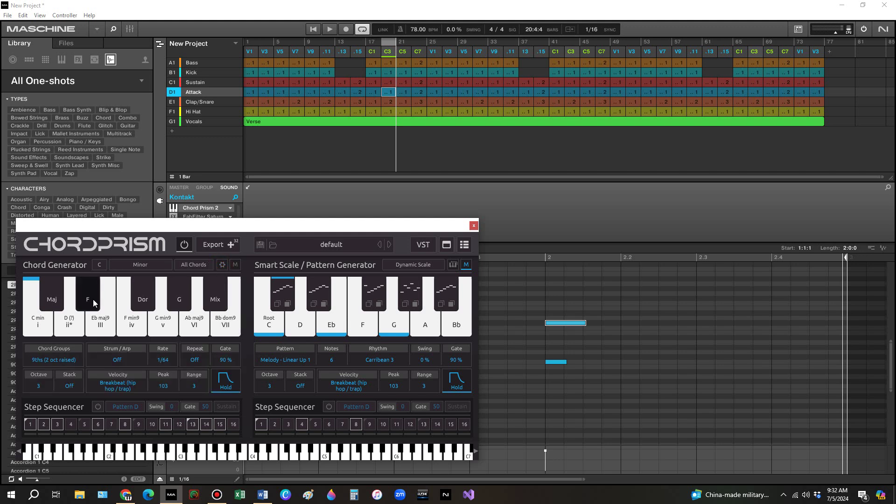
- With the note settings shown, switch the Chord Generator to the F modulation key, back to C, and to F again
click(222, 266)
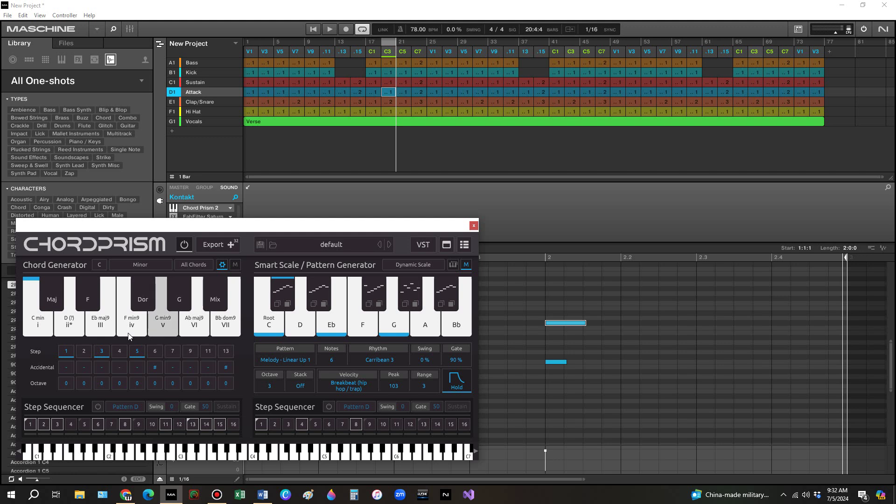
click(89, 302)
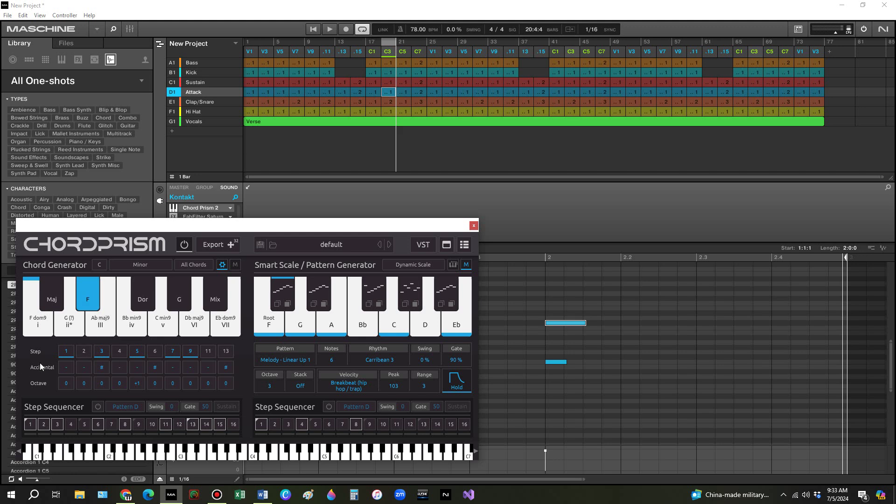
click(93, 299)
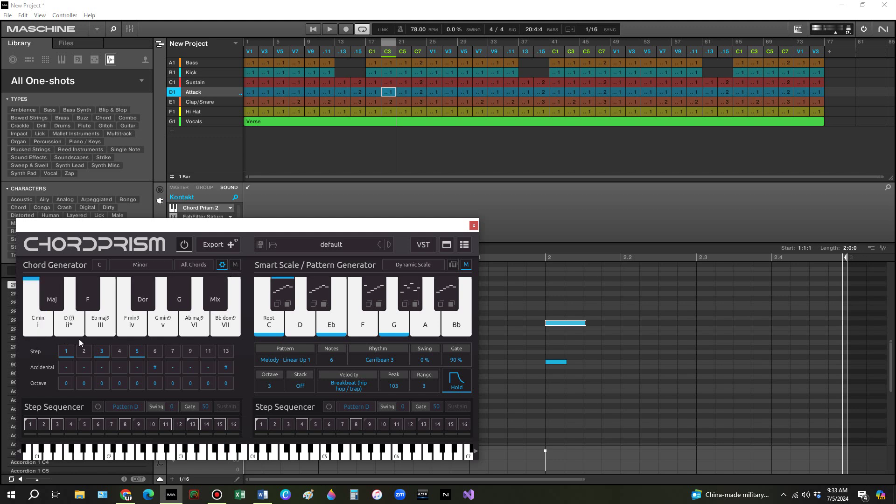
click(89, 299)
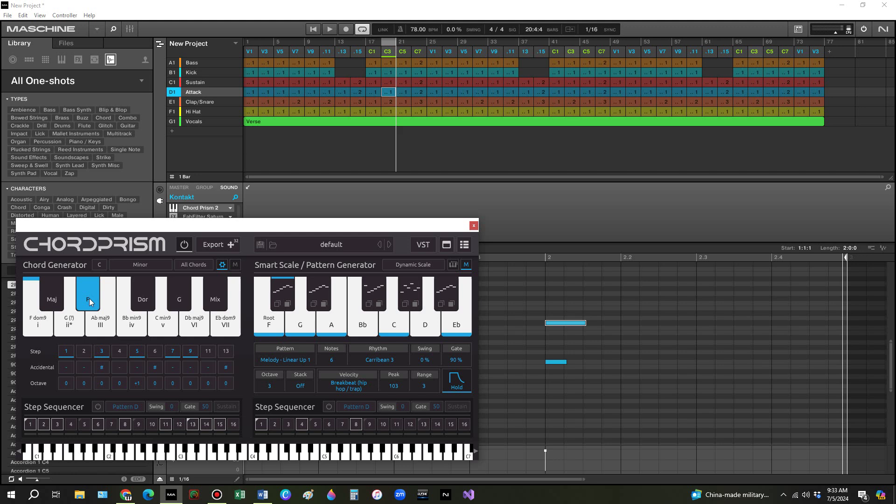